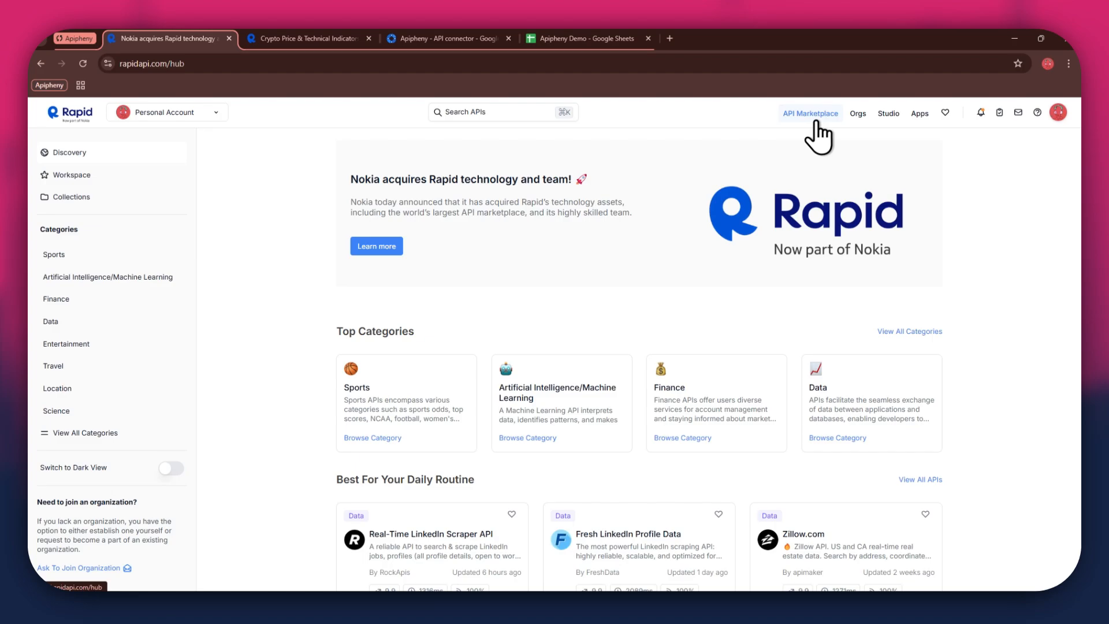
Browse the RapidAPI marketplace and search it for "crypto" APIs, looking through the results.
scroll(649, 430, "down", 6)
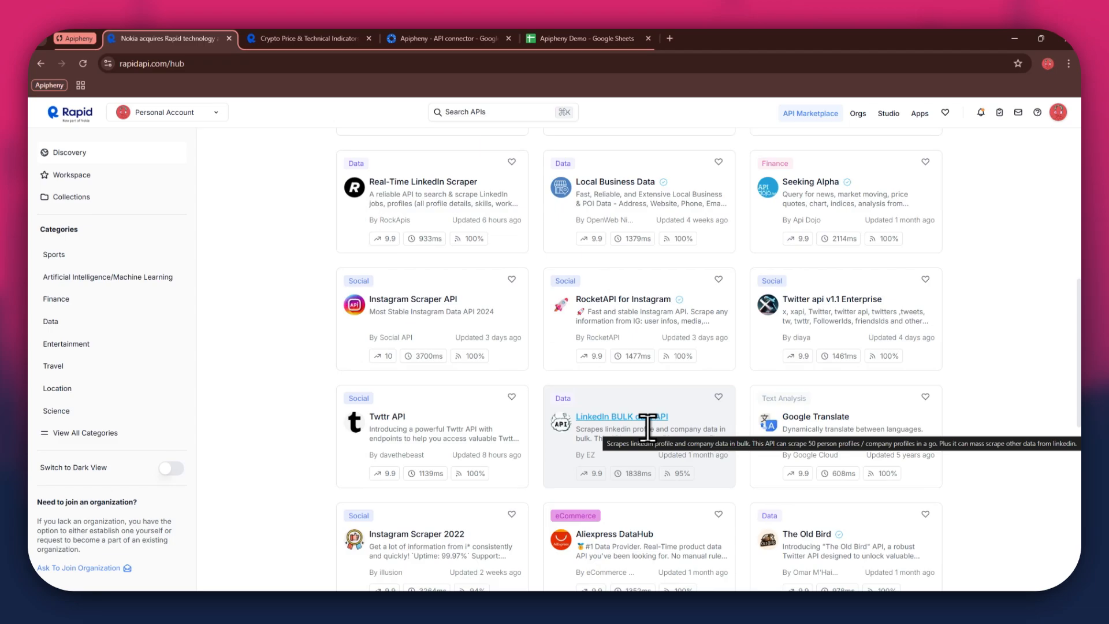
scroll(648, 427, "up", 6)
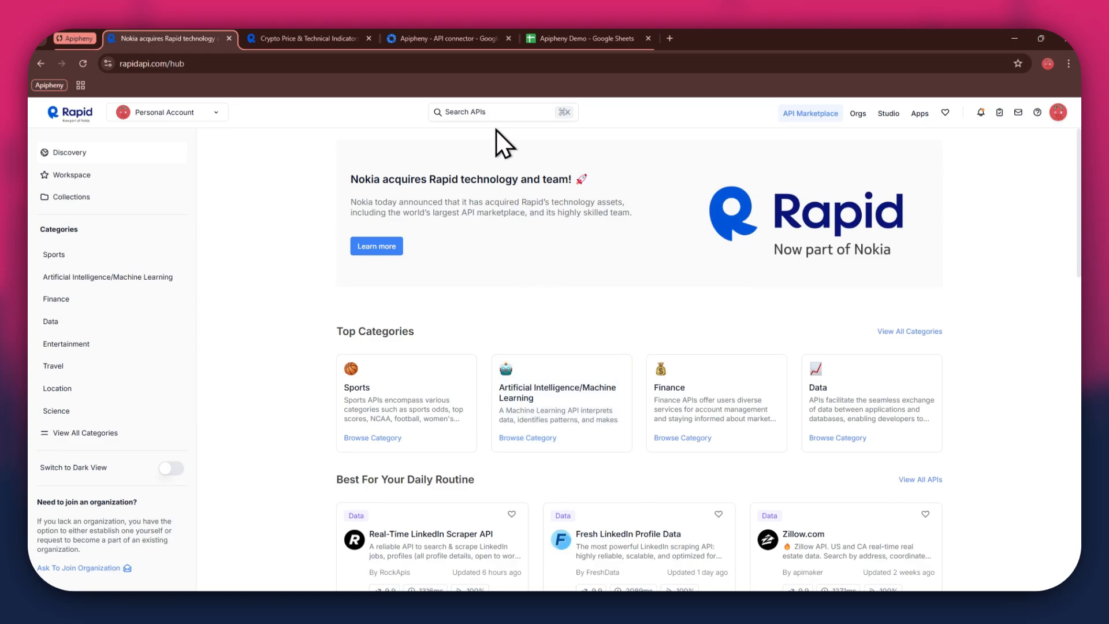
left_click(496, 111)
type("crypto")
key("Return")
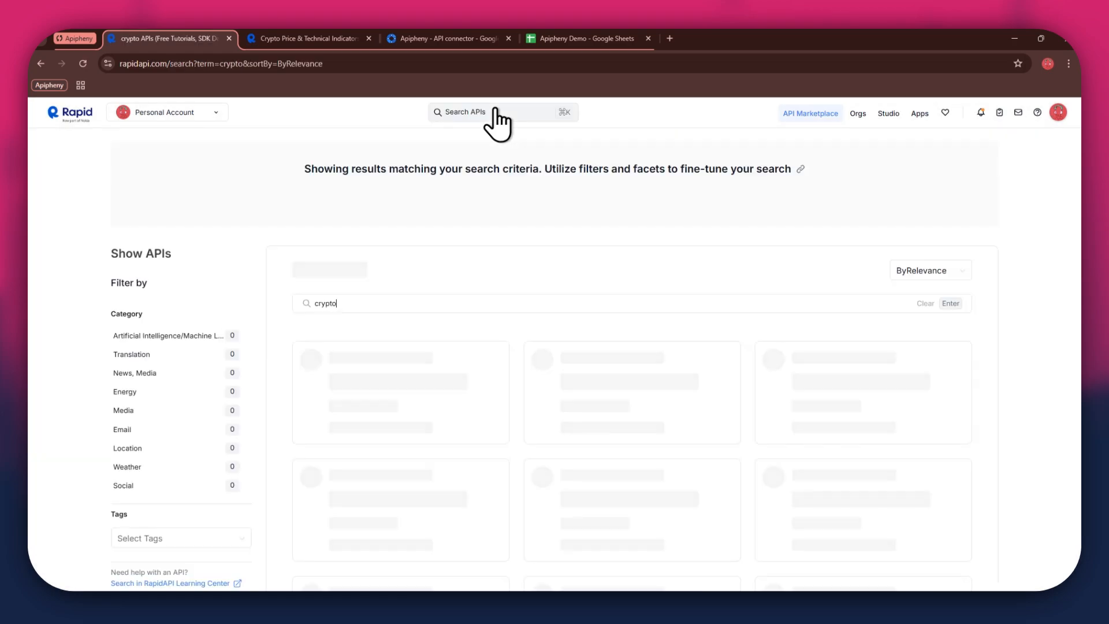
scroll(694, 476, "down", 4)
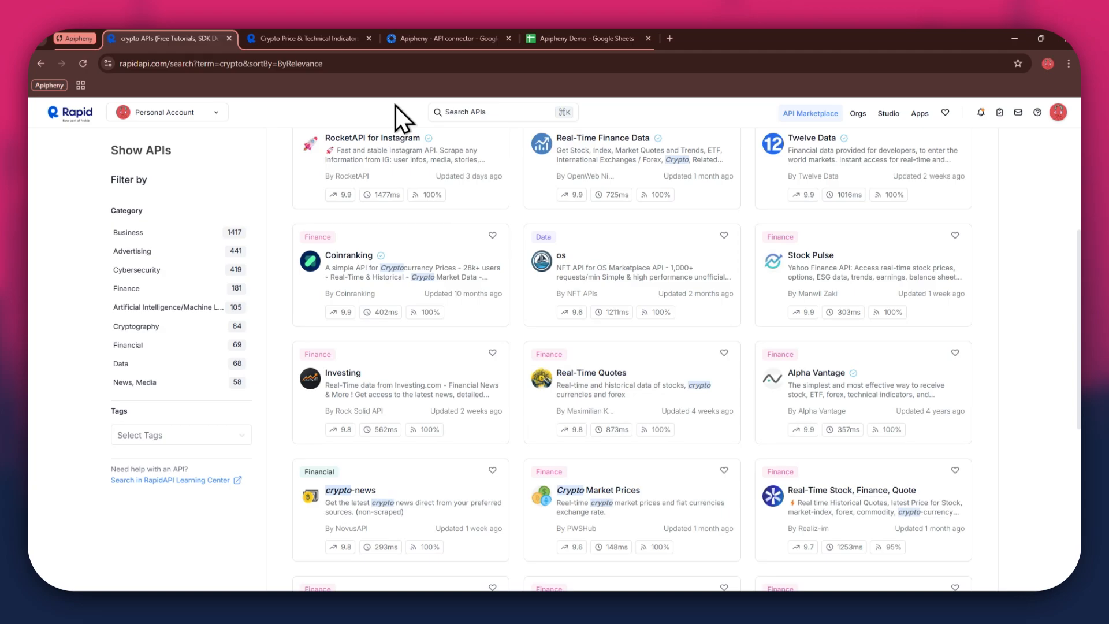
Open the Crypto Price & Technical Indicators & Signals API and subscribe to its free Basic plan.
left_click(331, 40)
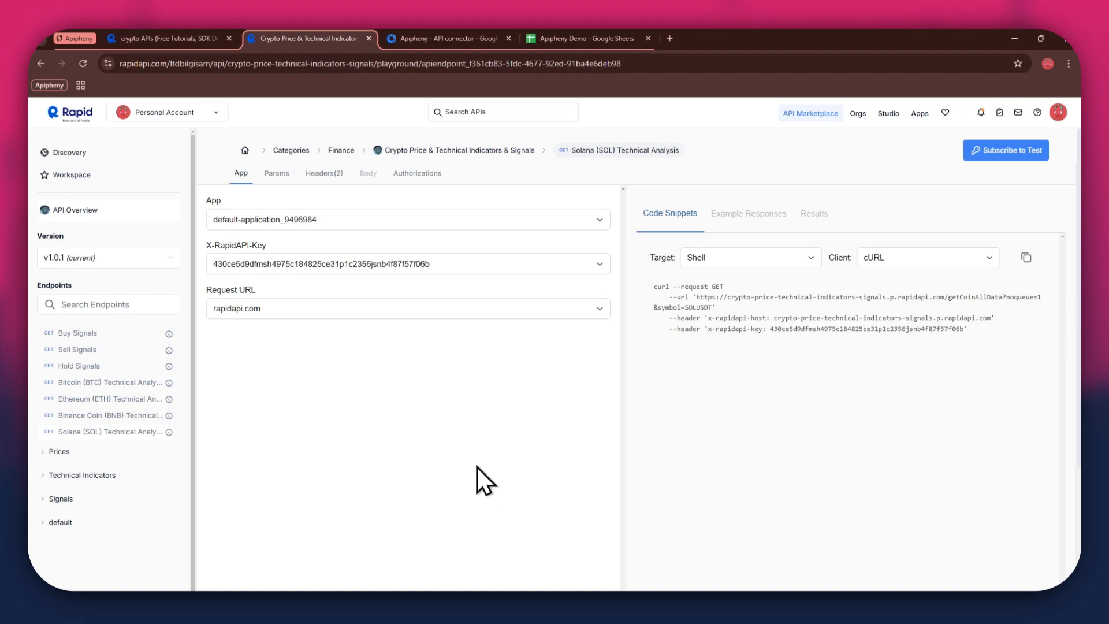
left_click(1037, 163)
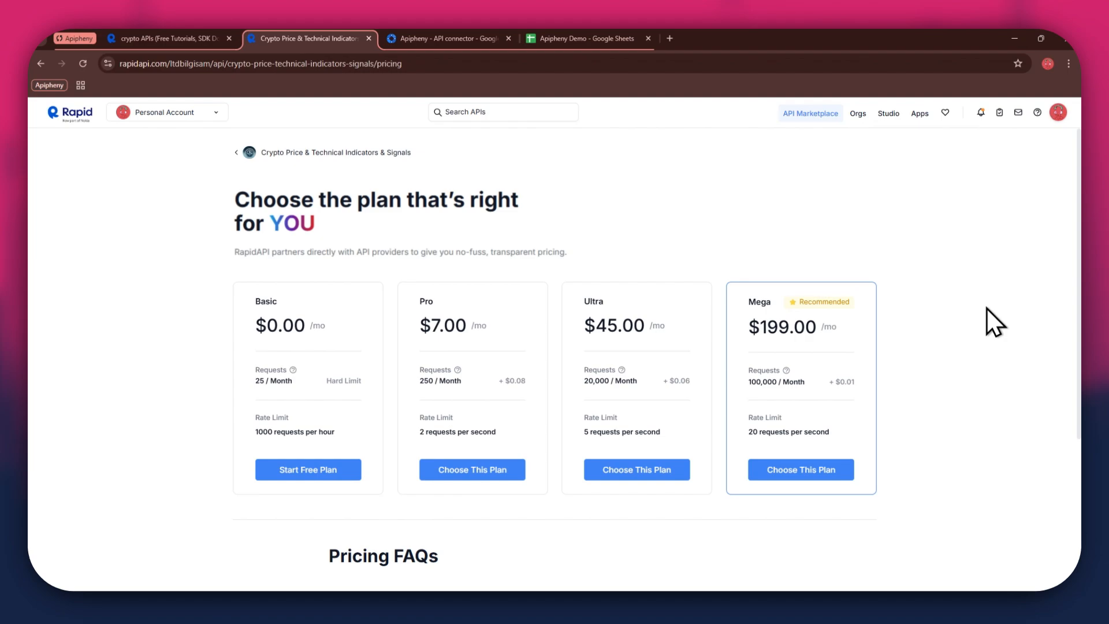
left_click(328, 470)
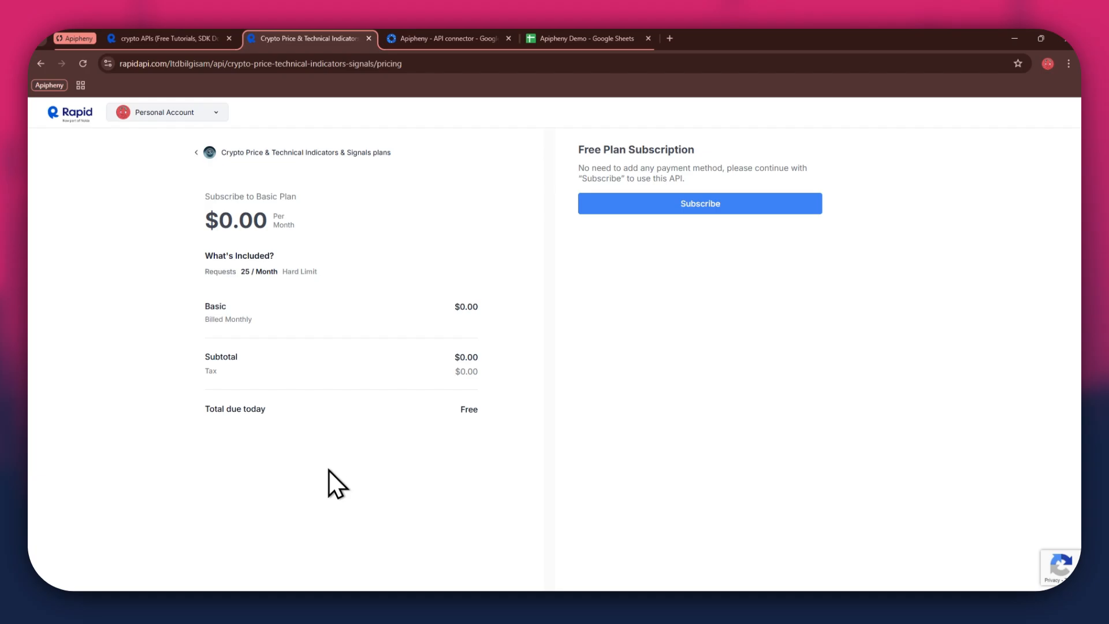
left_click(703, 208)
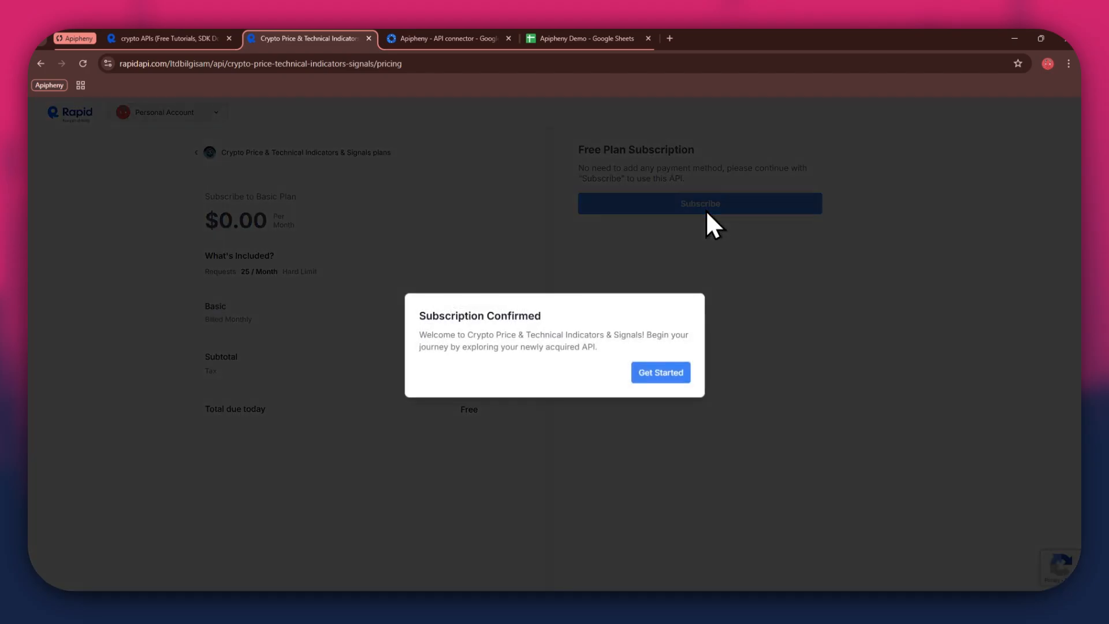
left_click(662, 374)
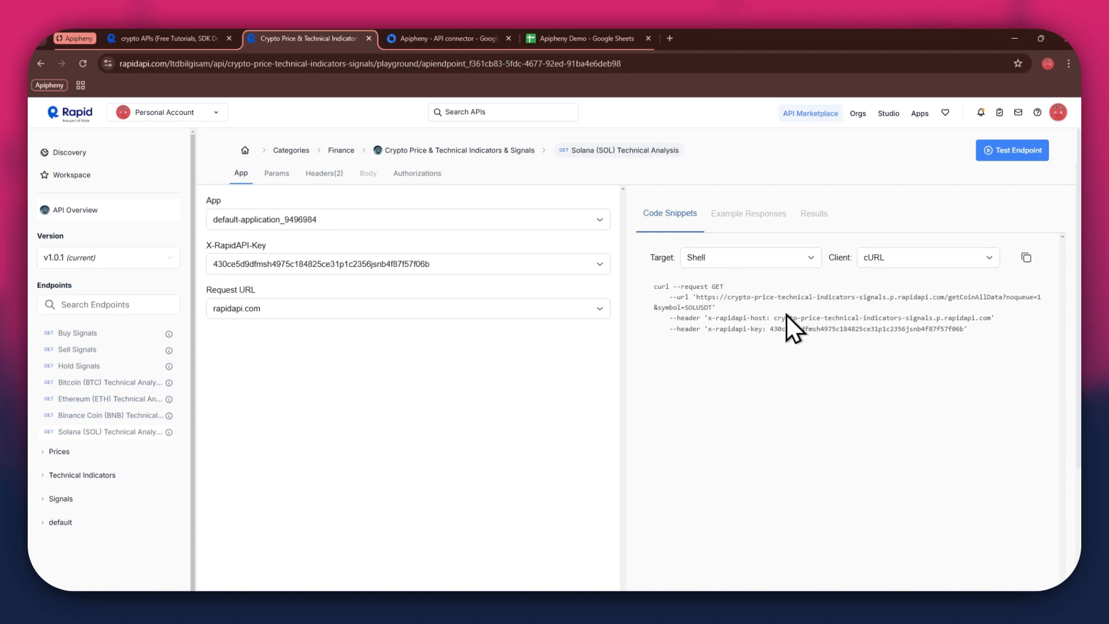
Check the Apipheny marketplace listing, then switch to the Apipheny Demo spreadsheet in Google Sheets and open Apipheny's Import API form.
left_click(445, 40)
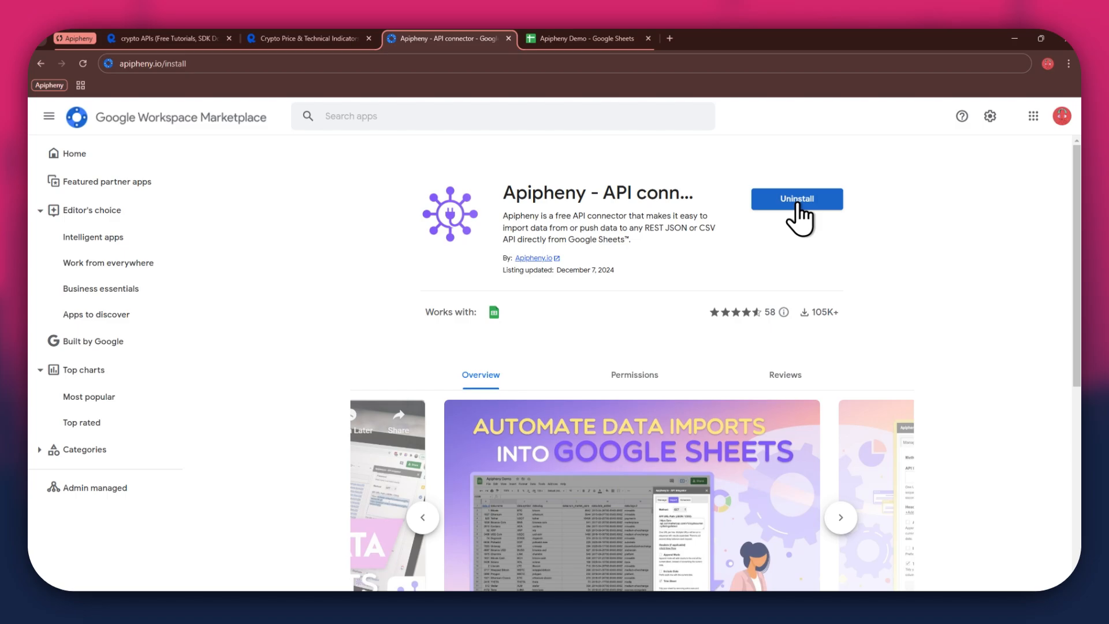
left_click(598, 36)
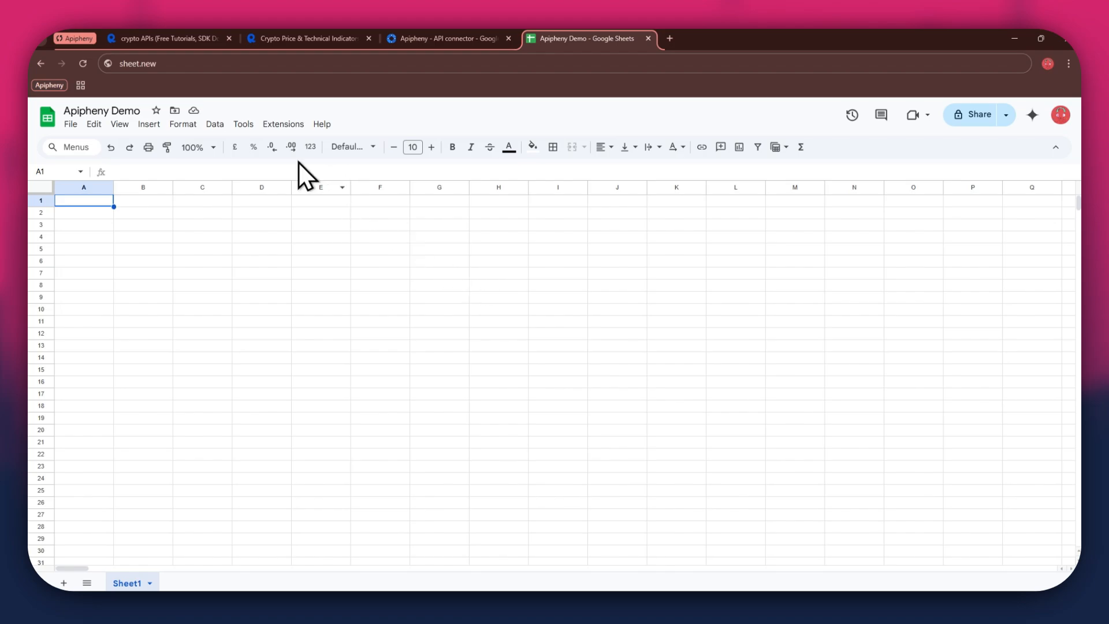
left_click(276, 132)
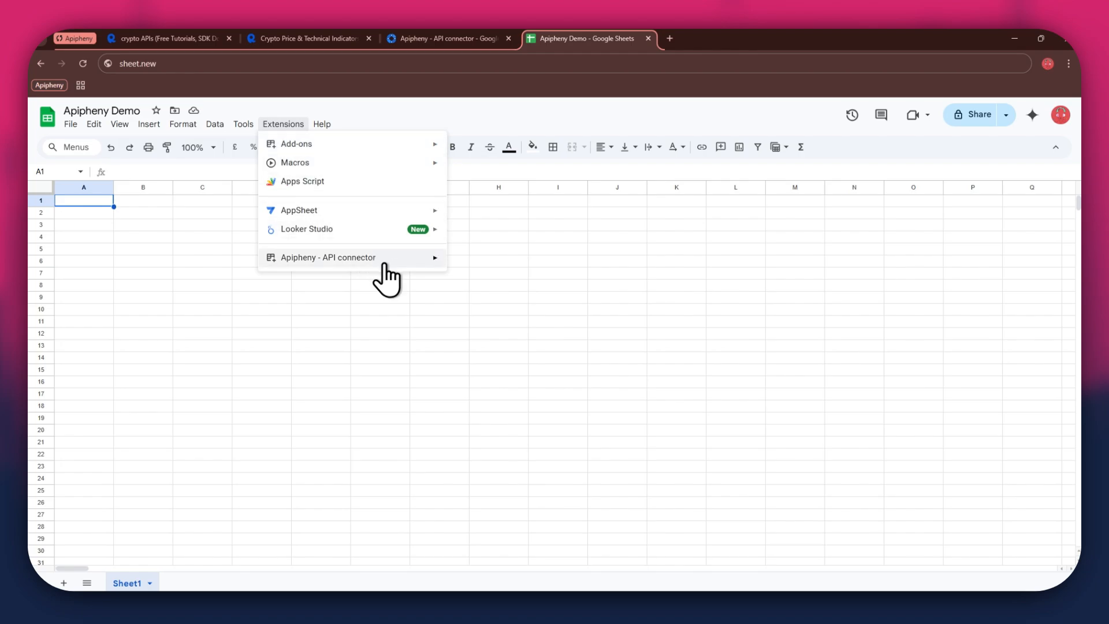
mouse_move(382, 265)
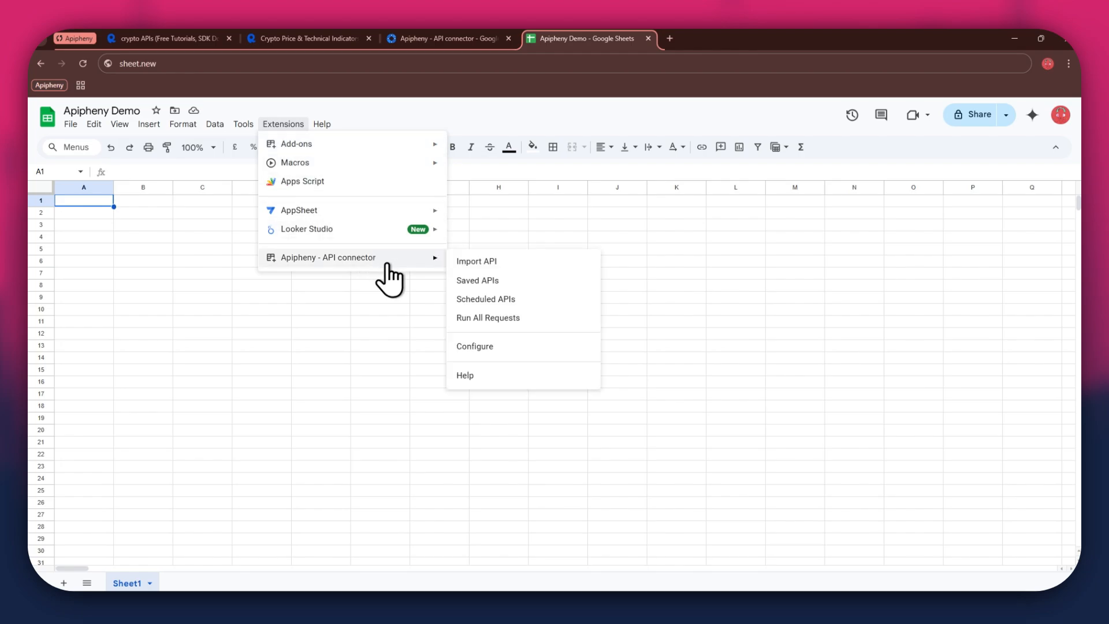
left_click(515, 263)
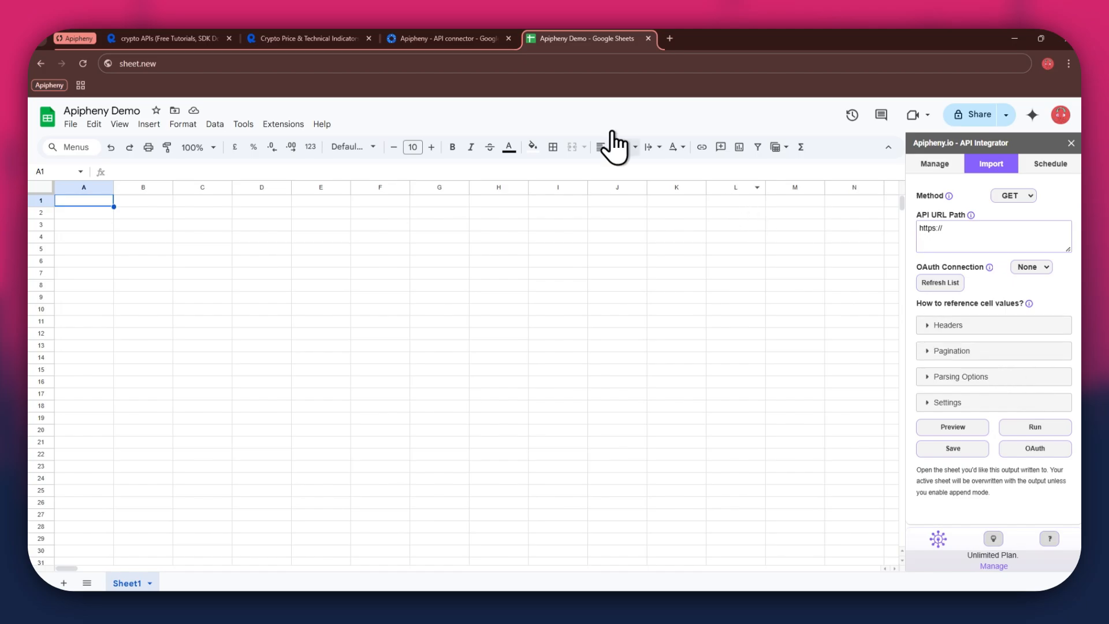
Copy the Solana endpoint's request URL from the RapidAPI code snippet into Apipheny's API URL Path.
left_click(315, 38)
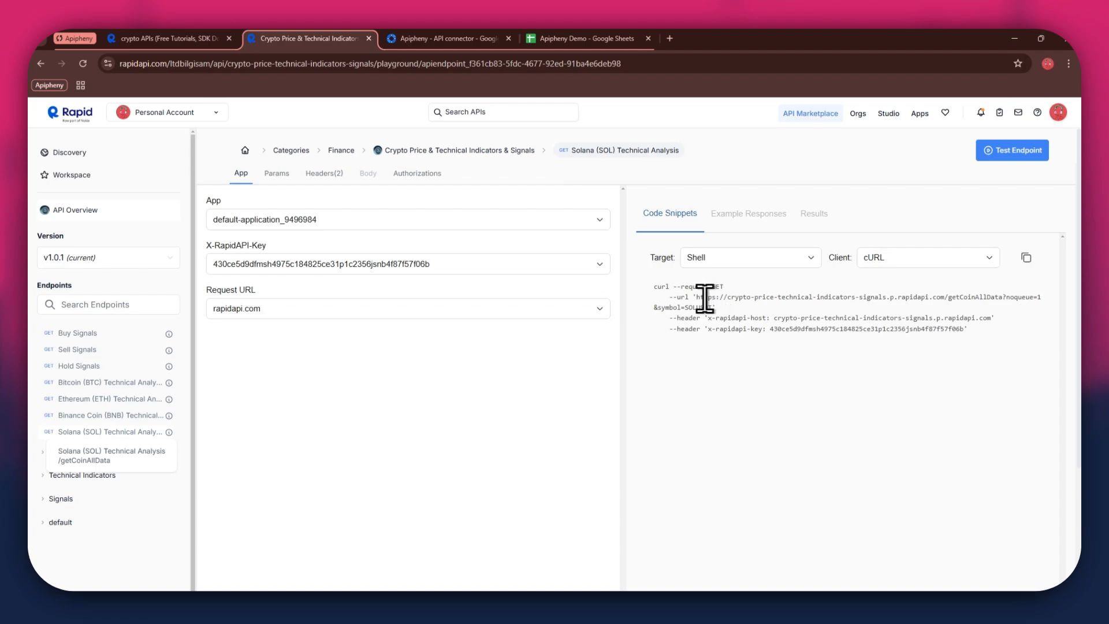
left_click_drag(696, 297, 704, 309)
key("ctrl+c")
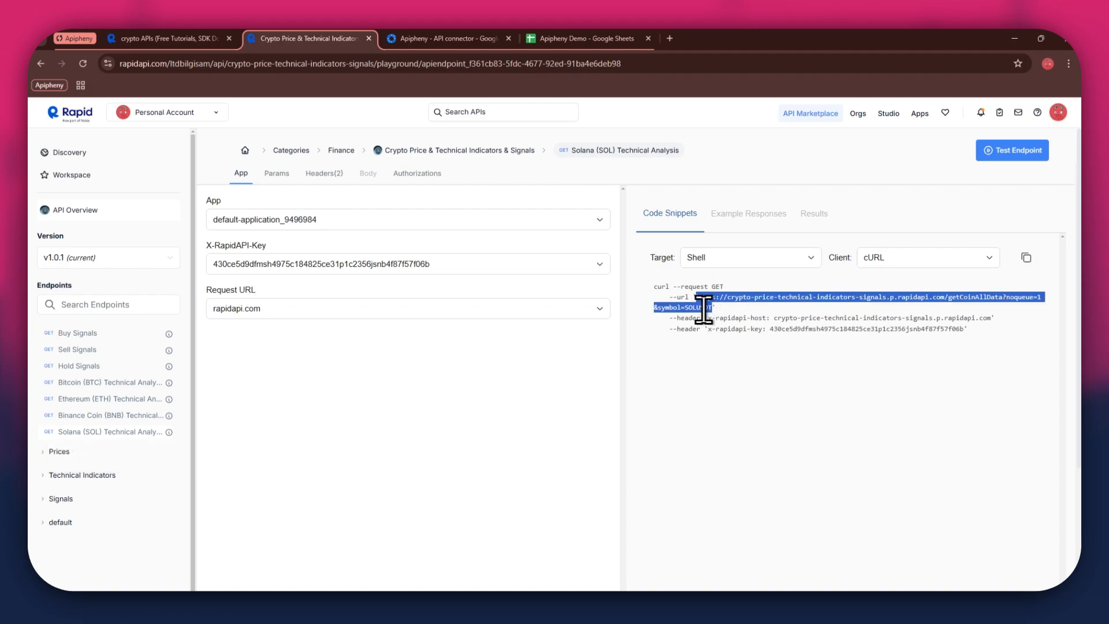
left_click(587, 38)
left_click(981, 239)
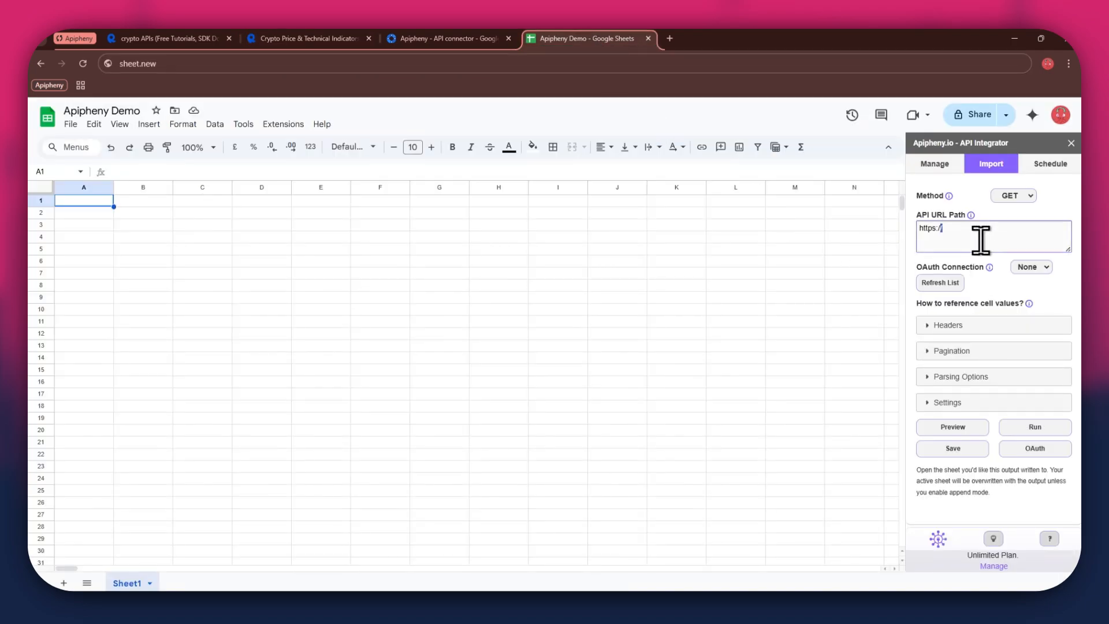
key("ctrl+v")
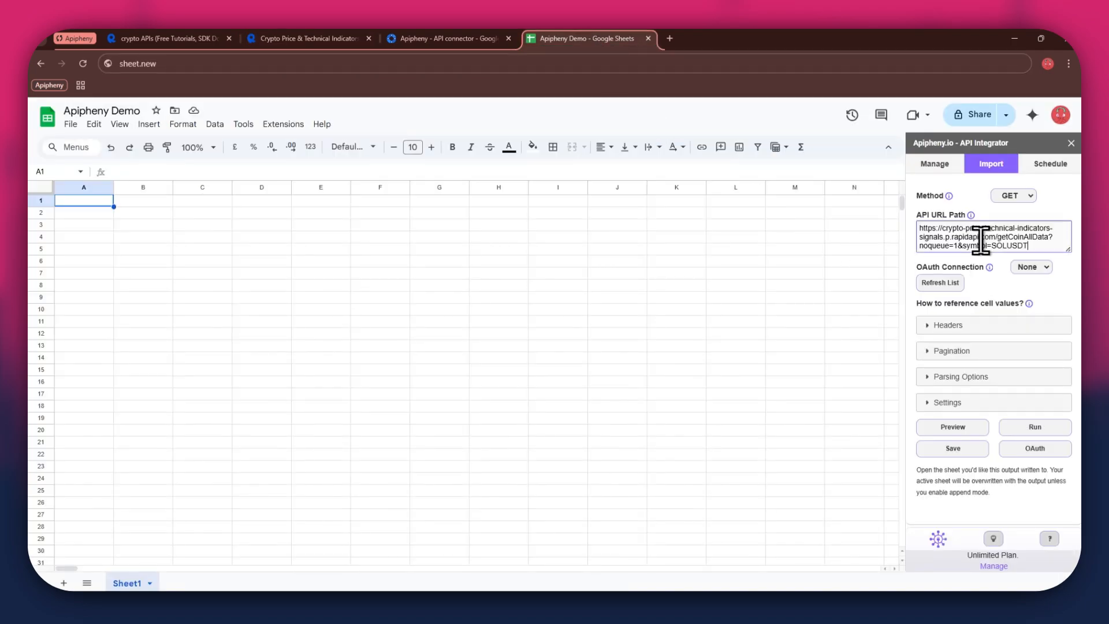
Show the request headers in the import form and provide two empty header rows.
left_click(971, 324)
left_click(961, 354)
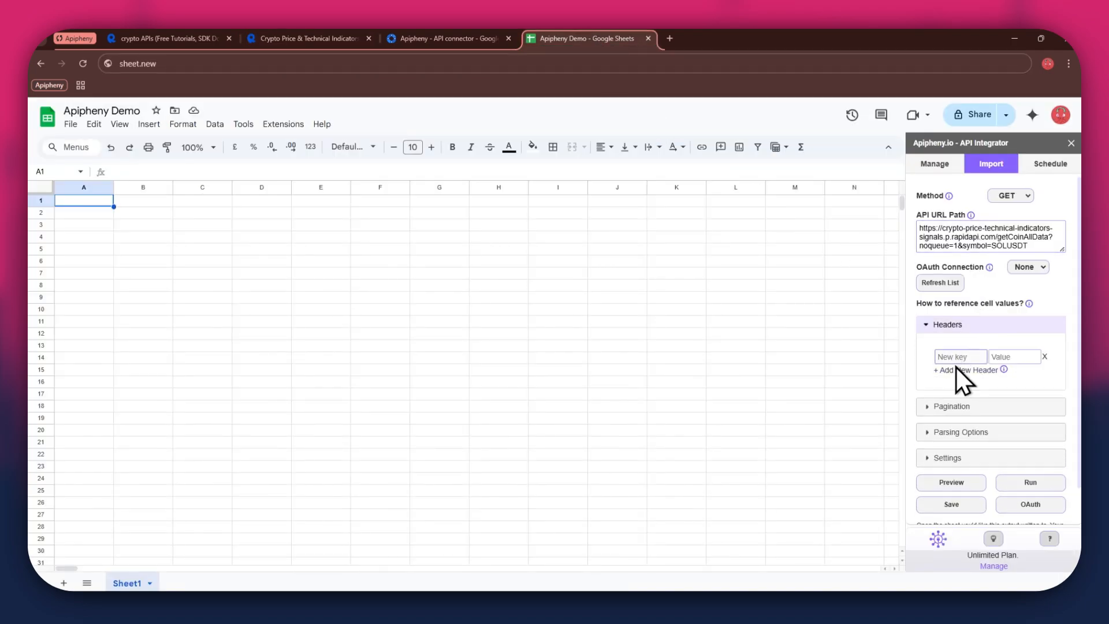
left_click(956, 368)
Copy the header name x-rapidapi-host from the RapidAPI snippet into the first header's key.
left_click(955, 357)
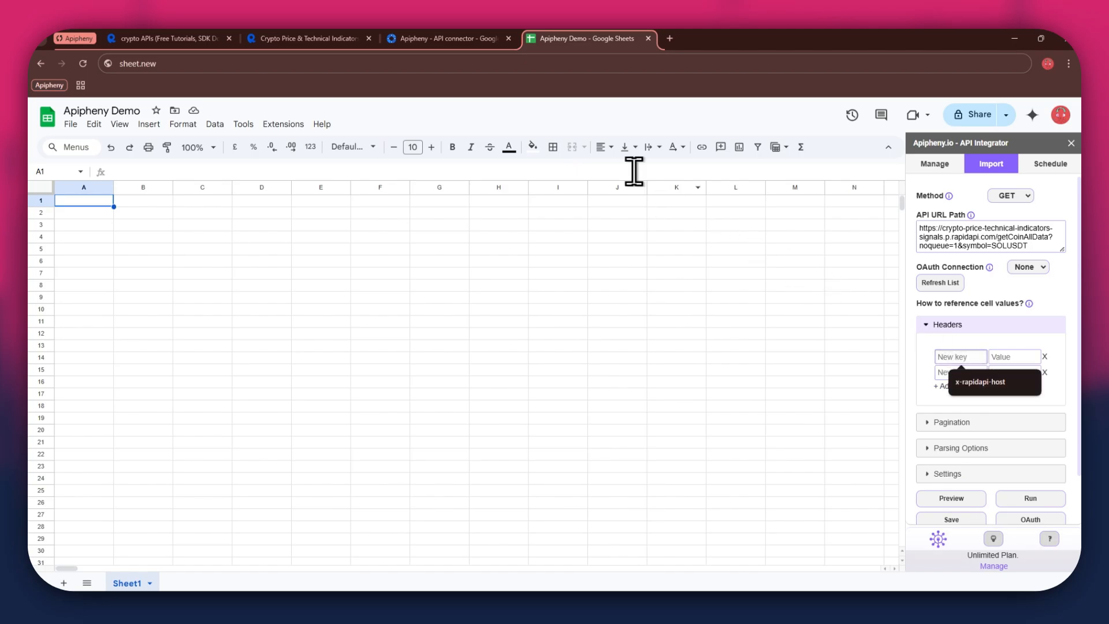
left_click(347, 38)
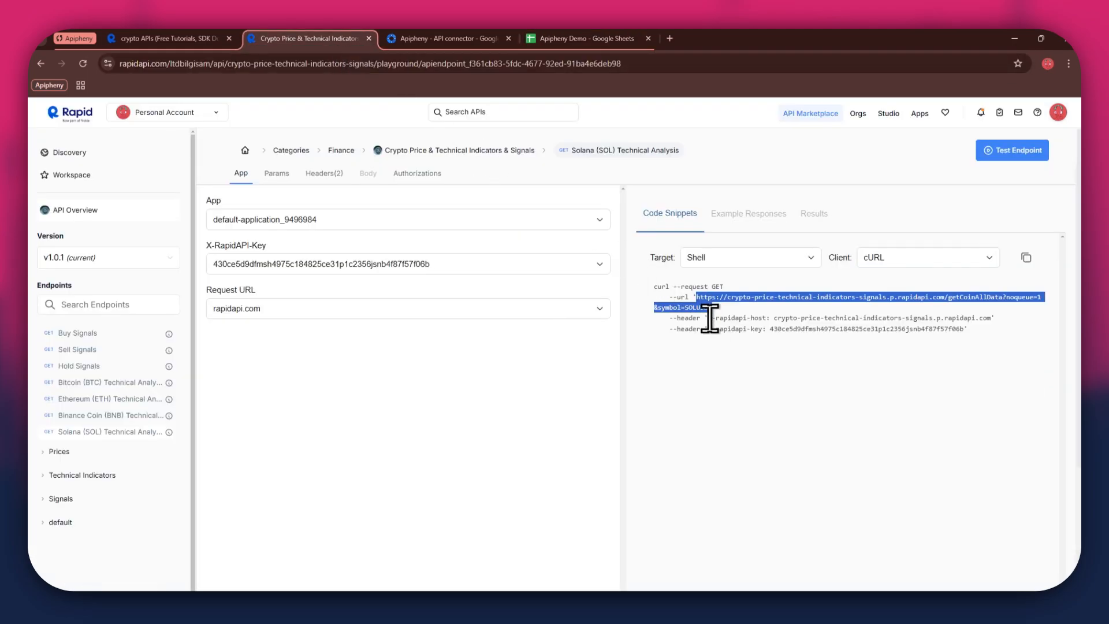
left_click_drag(709, 317, 755, 319)
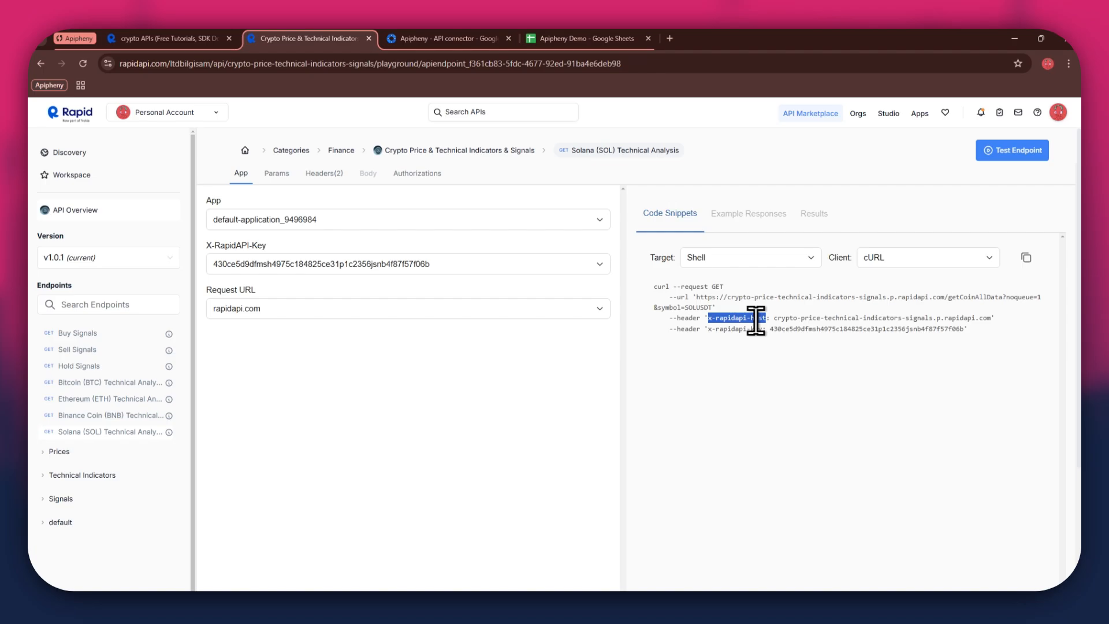
key("ctrl+c")
left_click(583, 38)
key("ctrl+v")
Copy the host crypto-price-technical-indicators-signals.p.rapidapi.com from the RapidAPI snippet into the first header's value.
left_click(996, 356)
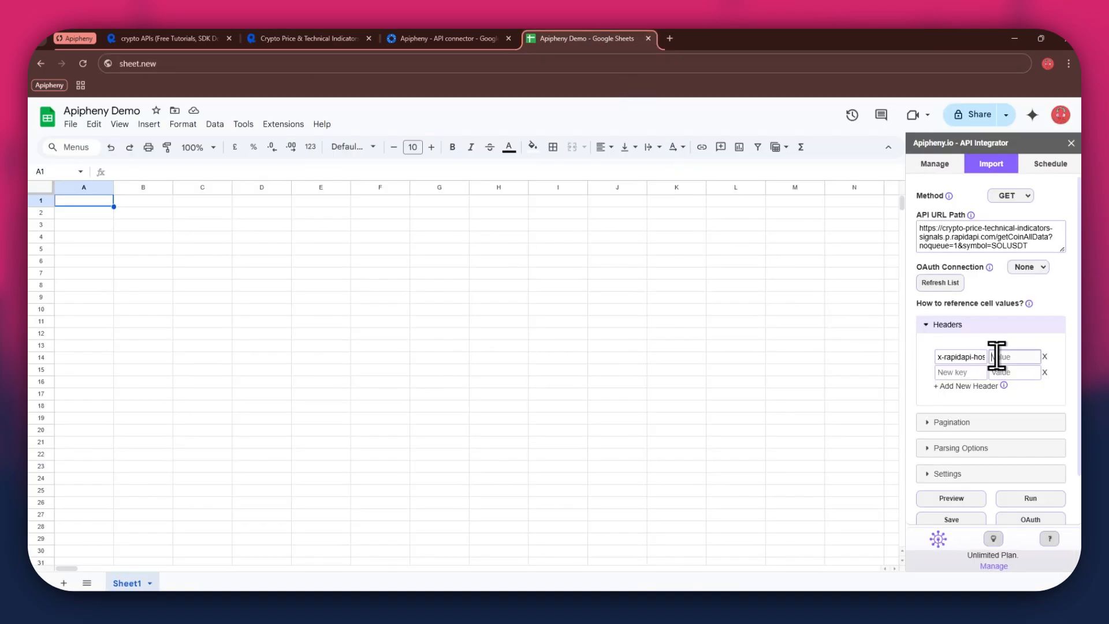
left_click(358, 38)
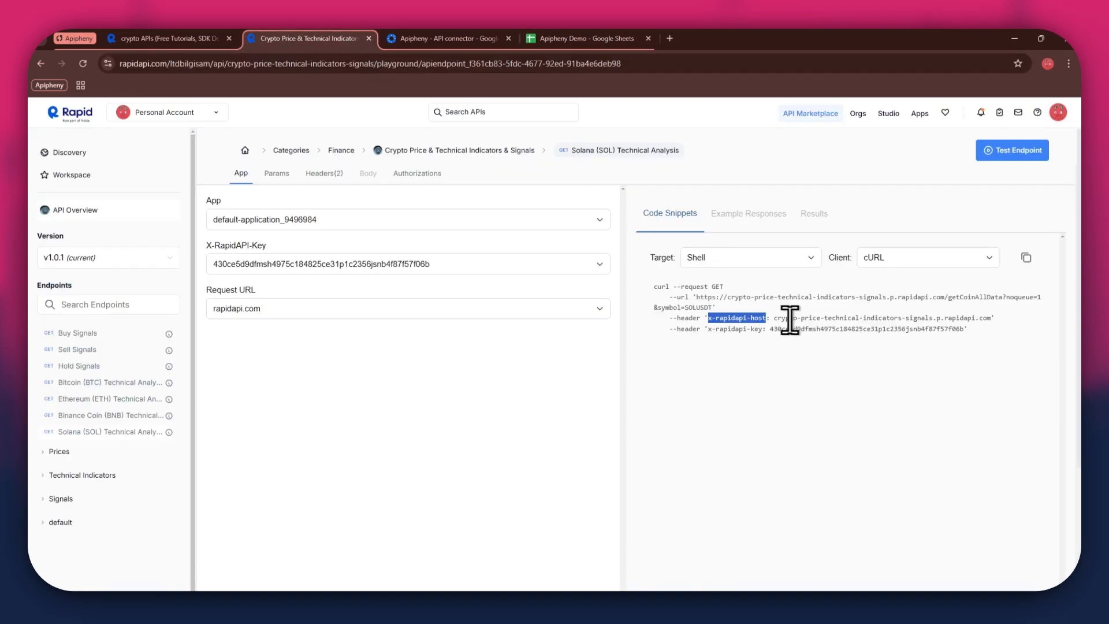
left_click_drag(774, 317, 991, 319)
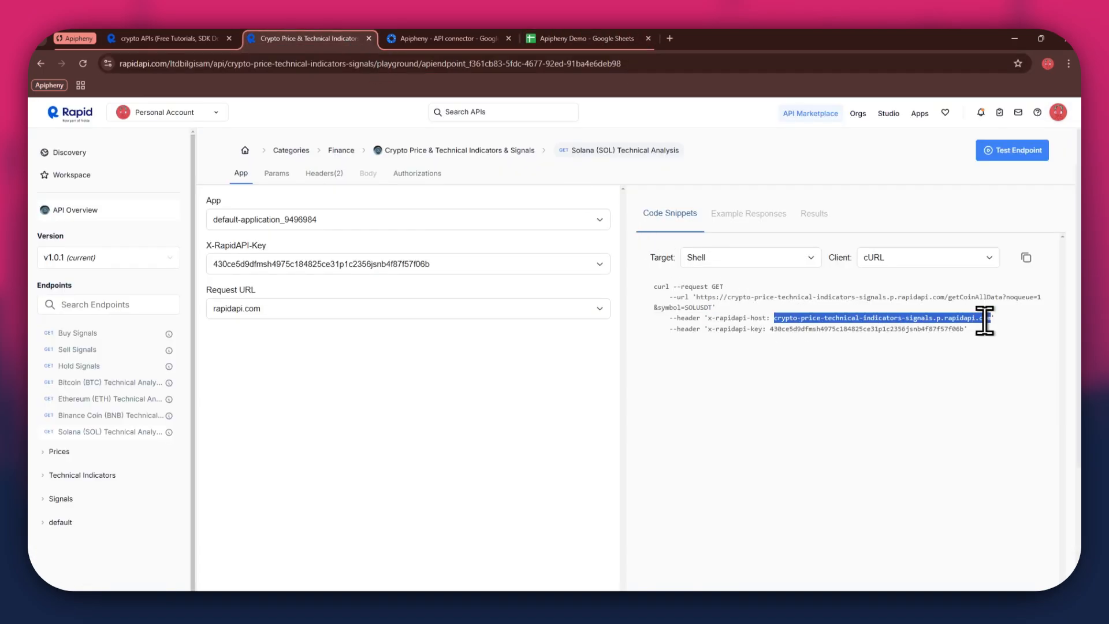
key("ctrl+c")
left_click(611, 37)
key("ctrl+v")
Copy the header name x-rapidapi-key from the RapidAPI snippet into the second header's key.
left_click(312, 38)
left_click_drag(708, 331, 762, 331)
key("ctrl+c")
left_click(601, 39)
left_click(959, 371)
key("ctrl+v")
Copy the API key from the RapidAPI snippet into the x-rapidapi-key header's value and run the request into Sheet1.
left_click(1014, 371)
left_click(324, 38)
left_click(843, 326)
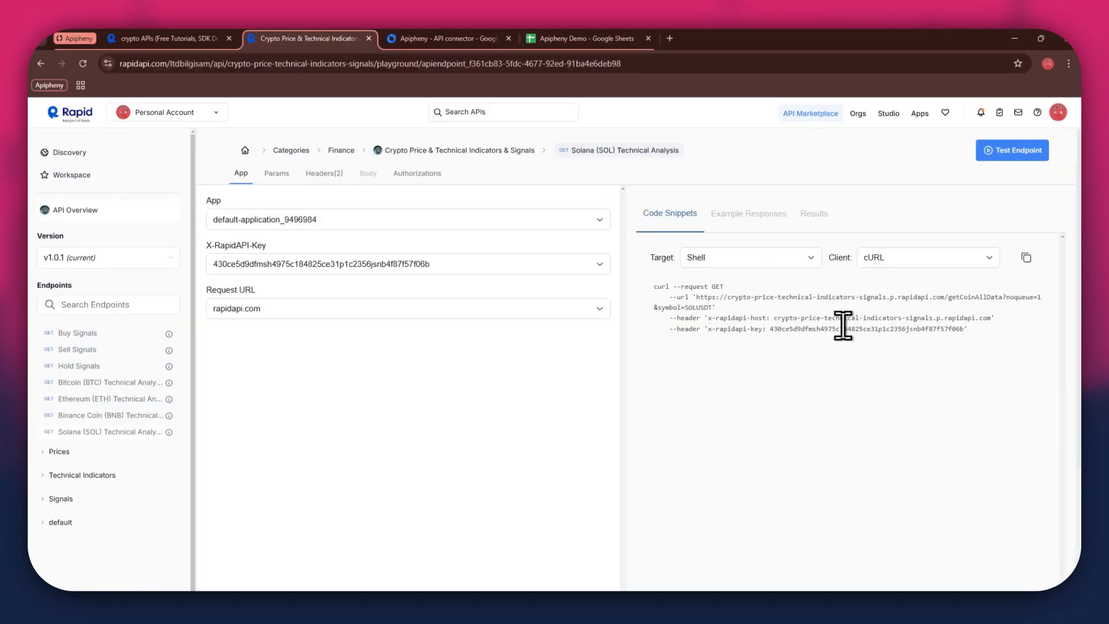
double_click(844, 326)
key("ctrl+c")
left_click(600, 38)
key("ctrl+v")
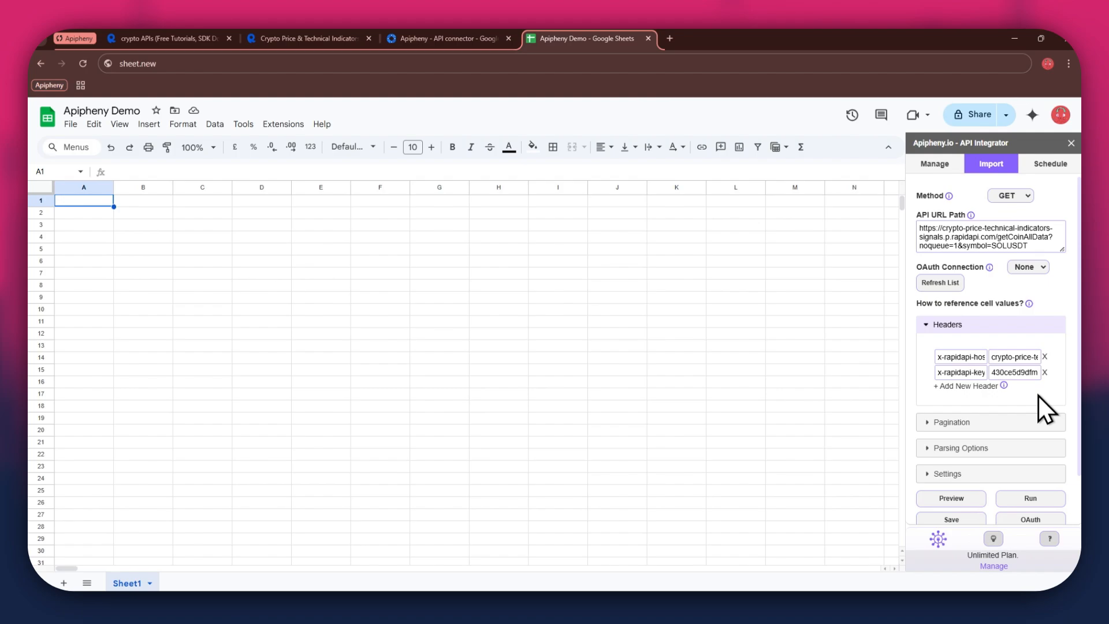
left_click(1039, 499)
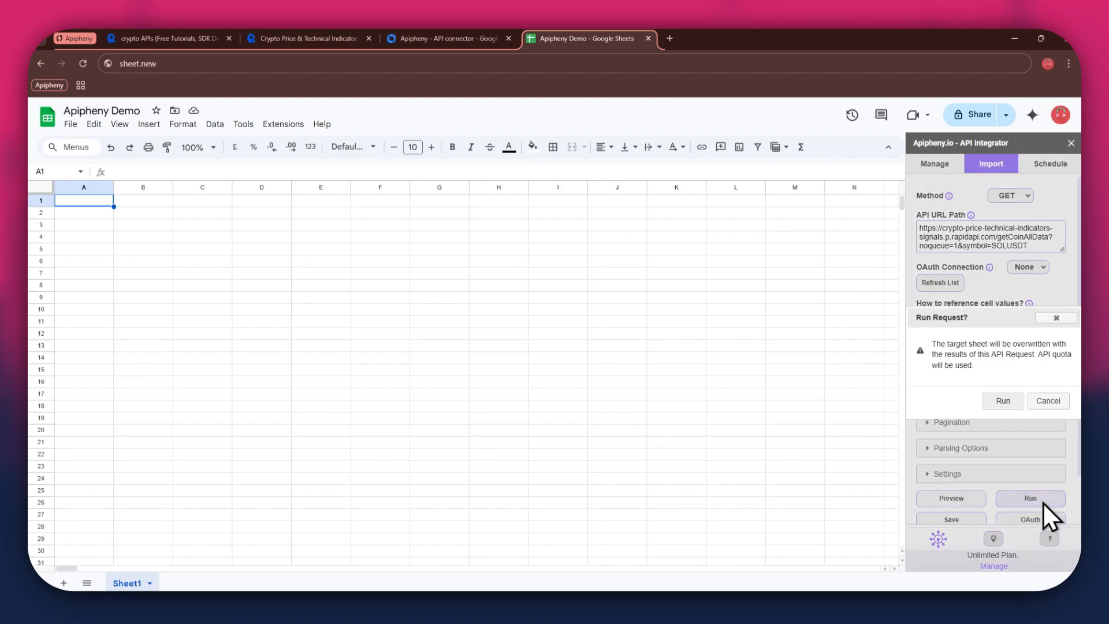
left_click(1003, 401)
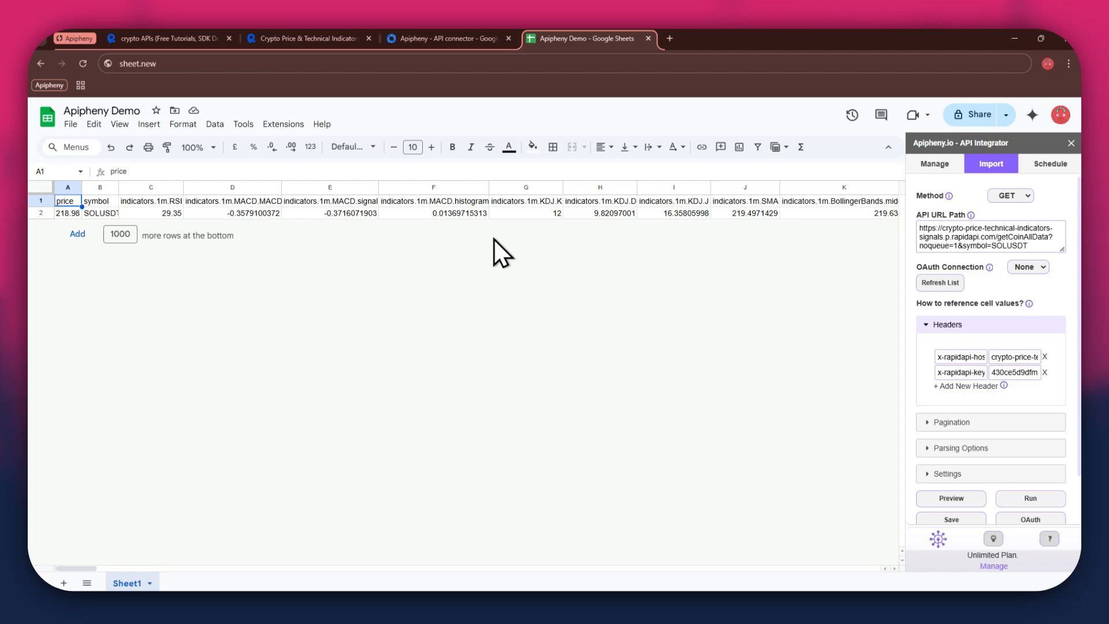
Set the endpoint's symbol query parameter to BTCUSDT on the RapidAPI page.
left_click(310, 30)
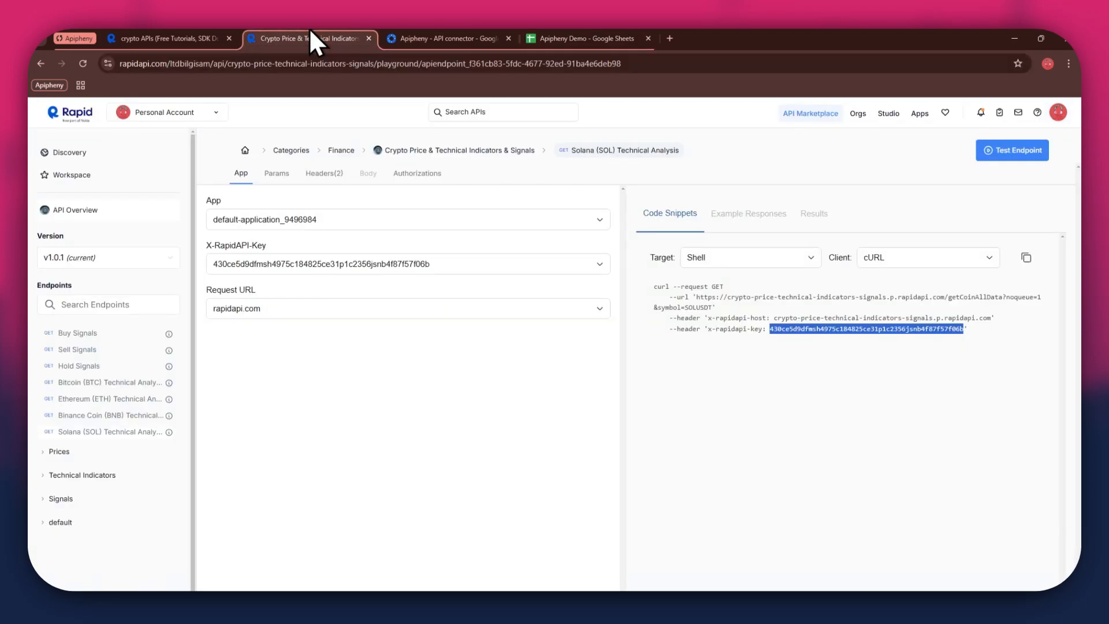
left_click(273, 173)
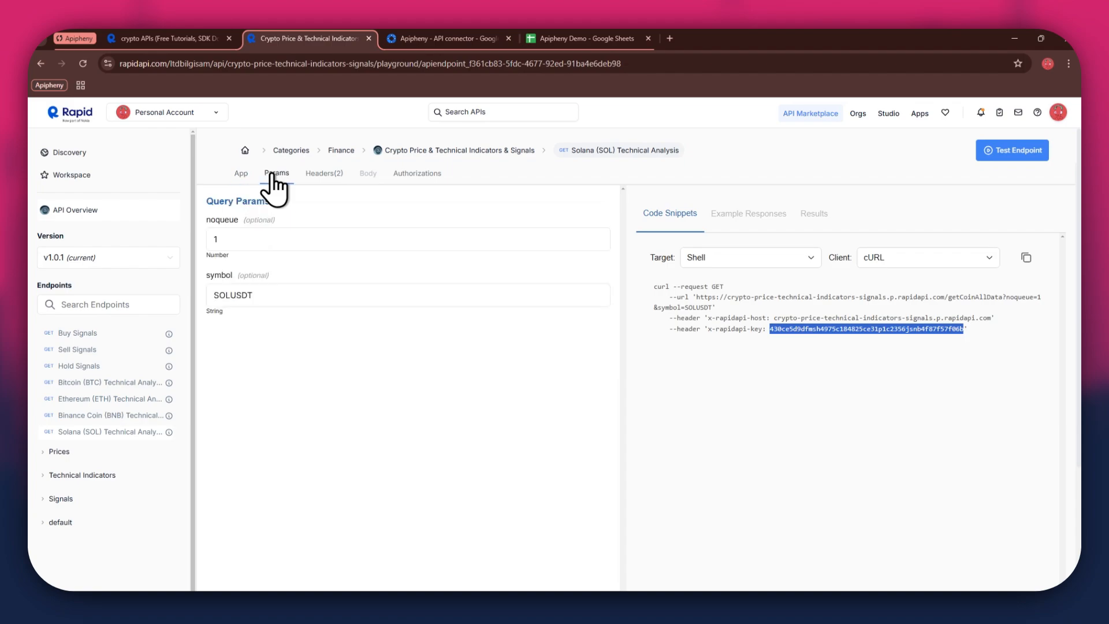
left_click(231, 293)
key("BackSpace")
key("BackSpace")
key("BackSpace")
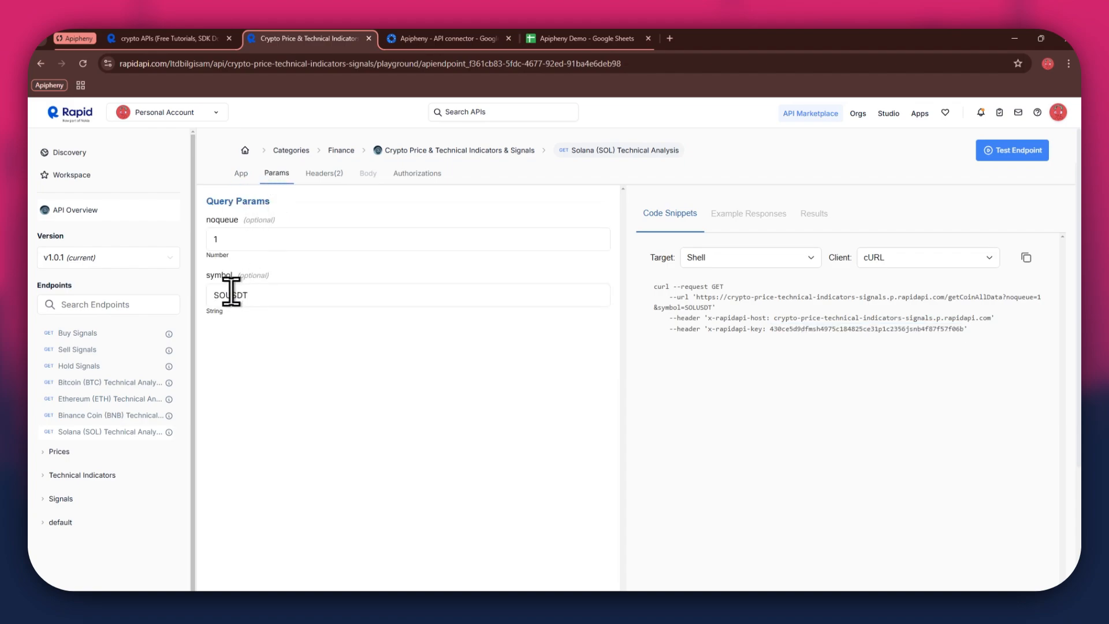
type("BTC")
Replace Apipheny's API URL Path with the BTCUSDT request URL from the RapidAPI snippet and run the request, overwriting the sheet.
left_click_drag(698, 297, 708, 310)
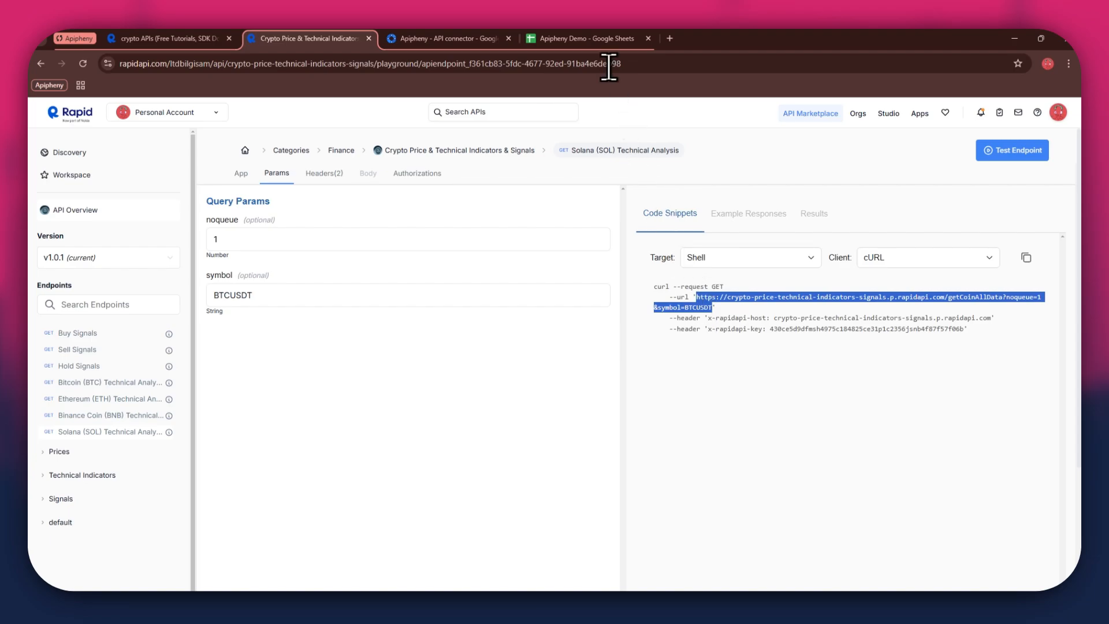
left_click(578, 39)
triple_click(999, 236)
key("ctrl+v")
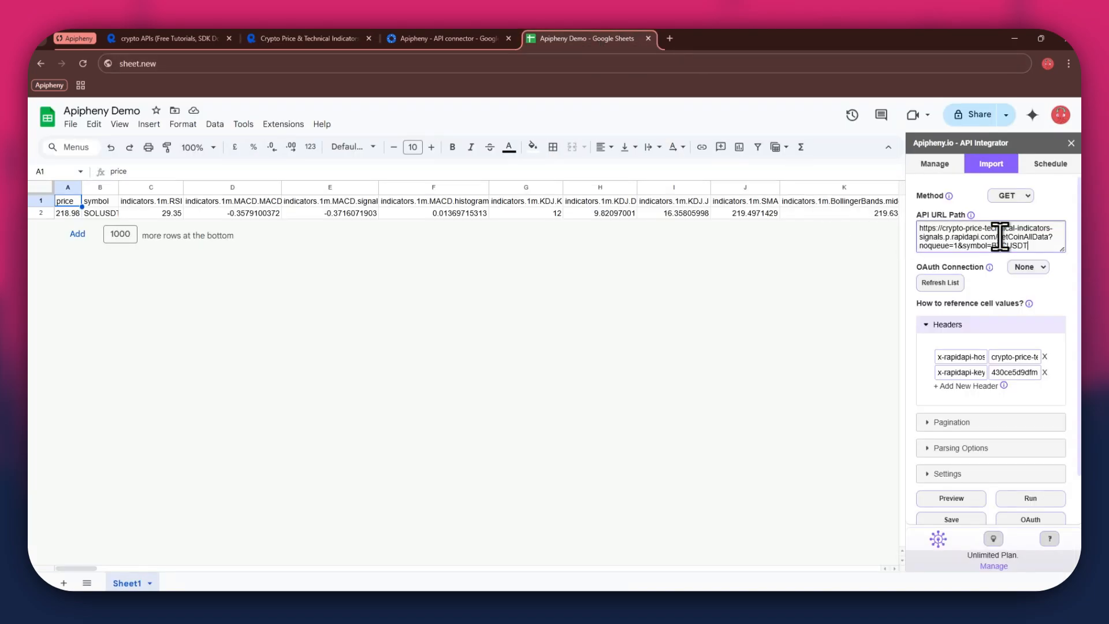
left_click(1030, 499)
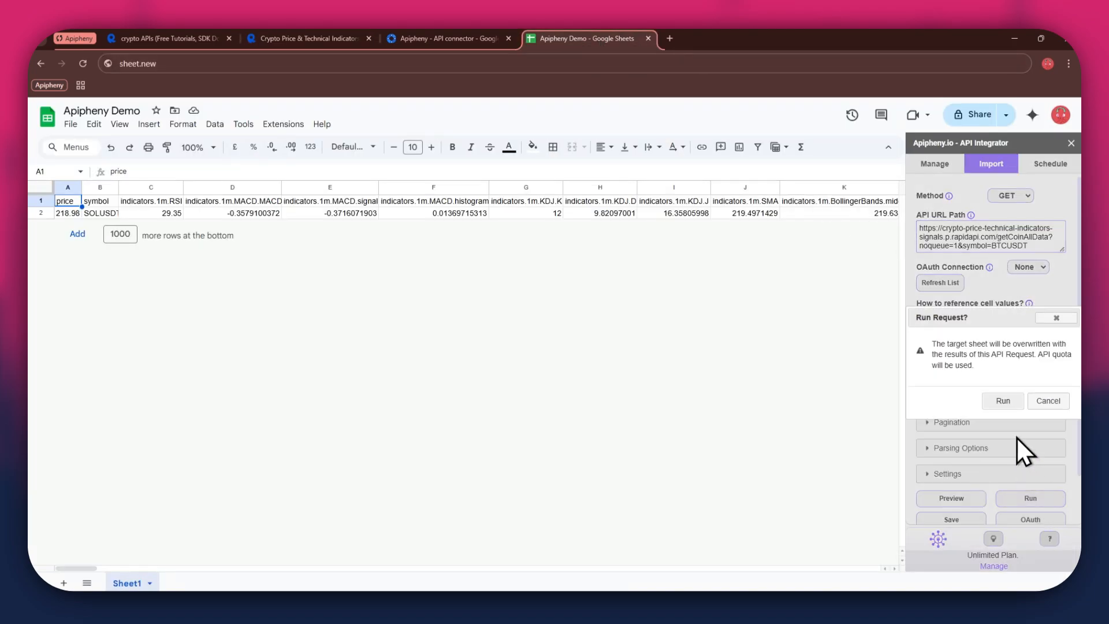
left_click(1003, 401)
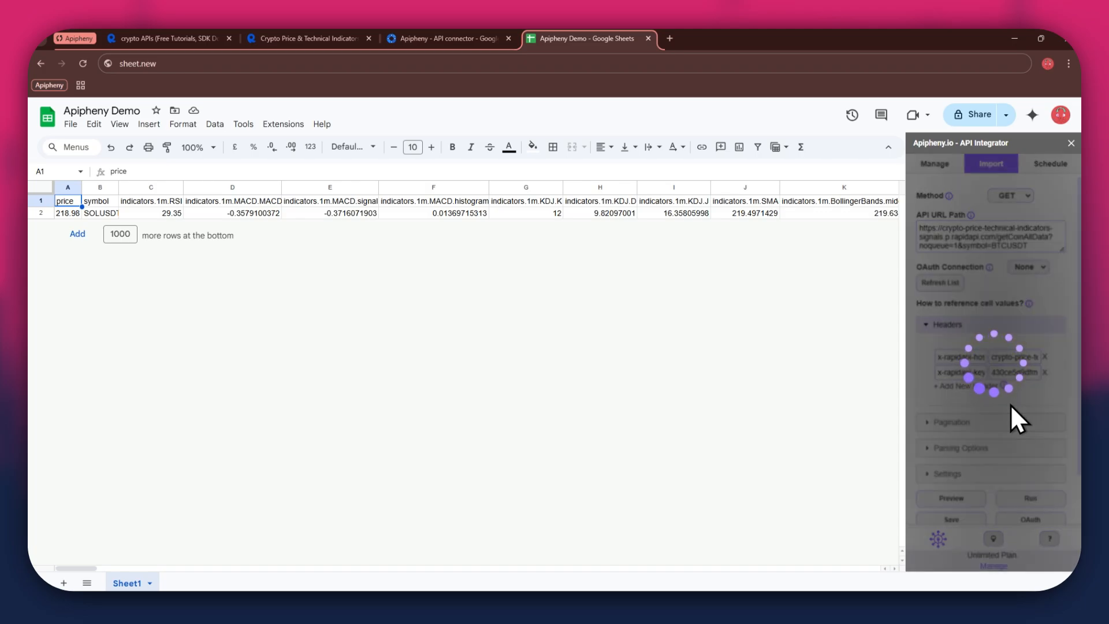